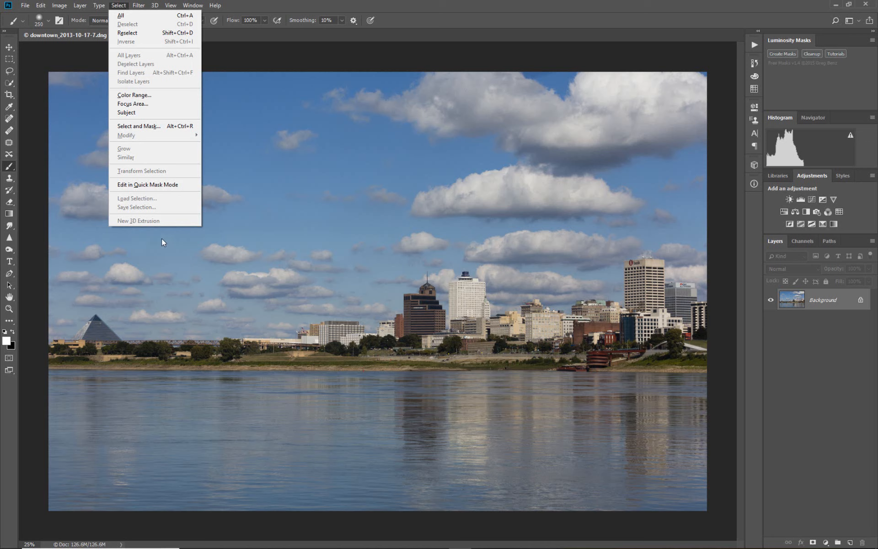
# Step: Open Color Range, preview the Highlights tonal range on the image, and return the selection to Midtones
pyautogui.click(152, 95)
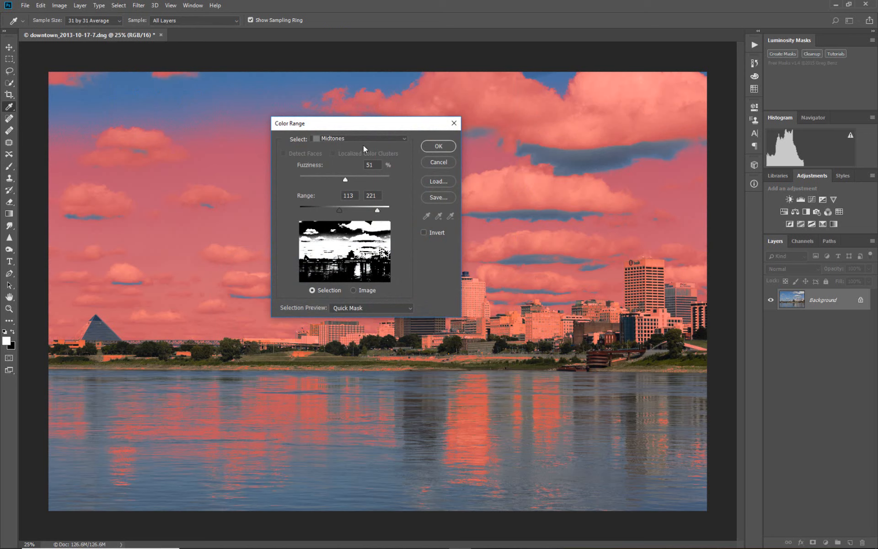
pyautogui.click(405, 139)
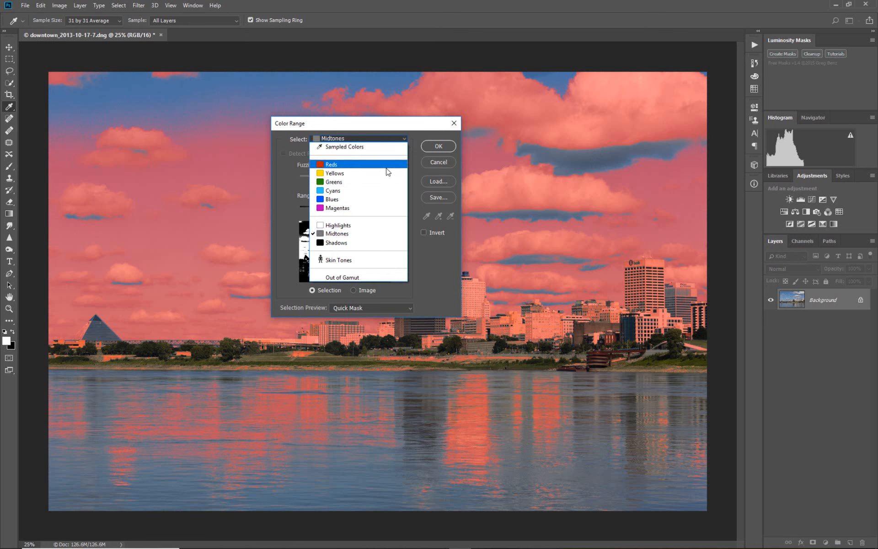
pyautogui.click(373, 226)
pyautogui.click(404, 141)
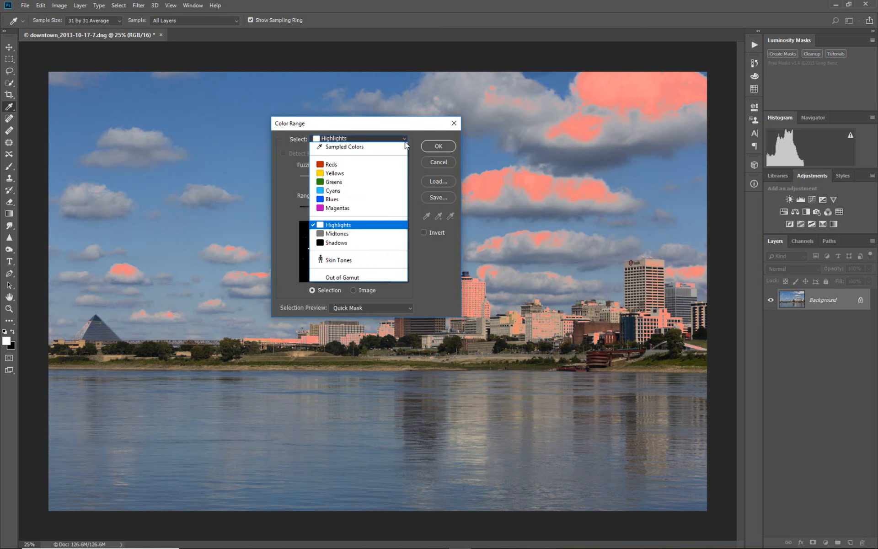
pyautogui.click(373, 237)
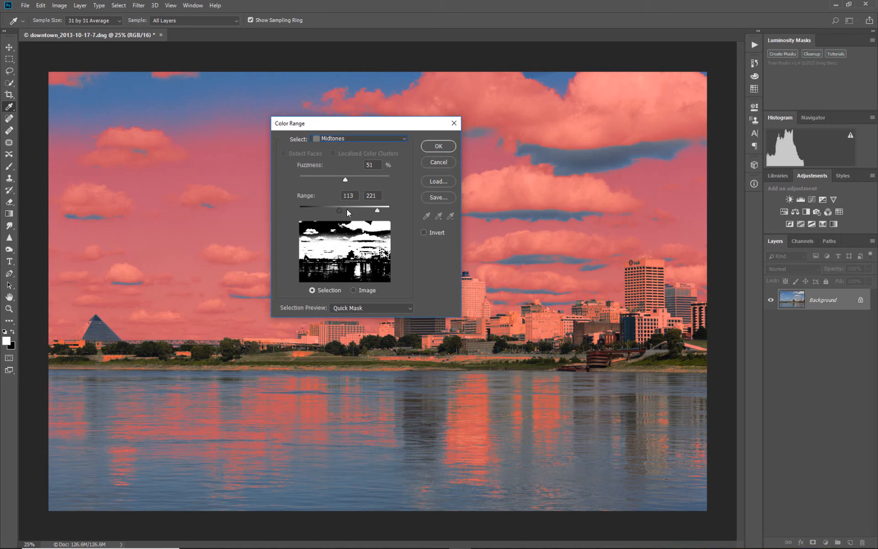
# Step: Select the midtones with a range of 98 to 239 and a fuzziness of 49%, leaving the Brush tool active
pyautogui.moveTo(346, 180); pyautogui.dragTo(286, 178)
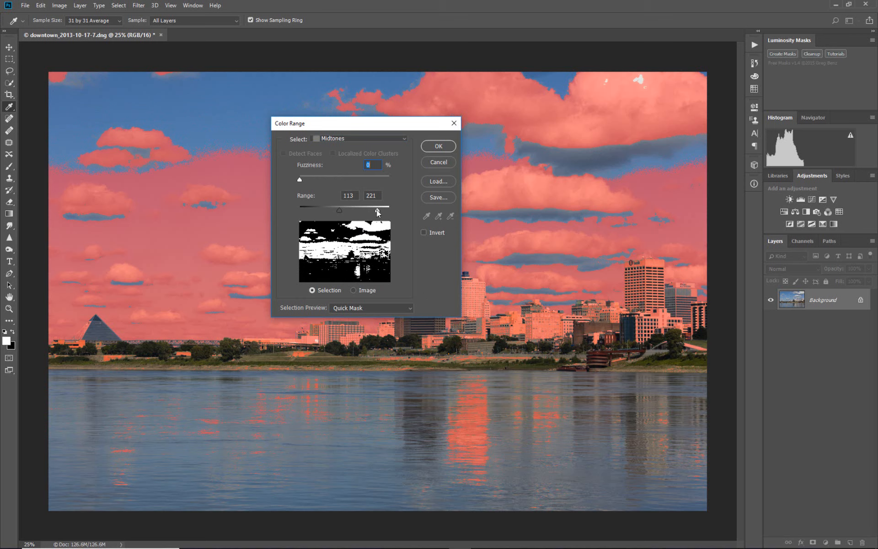
pyautogui.moveTo(377, 209); pyautogui.dragTo(334, 210)
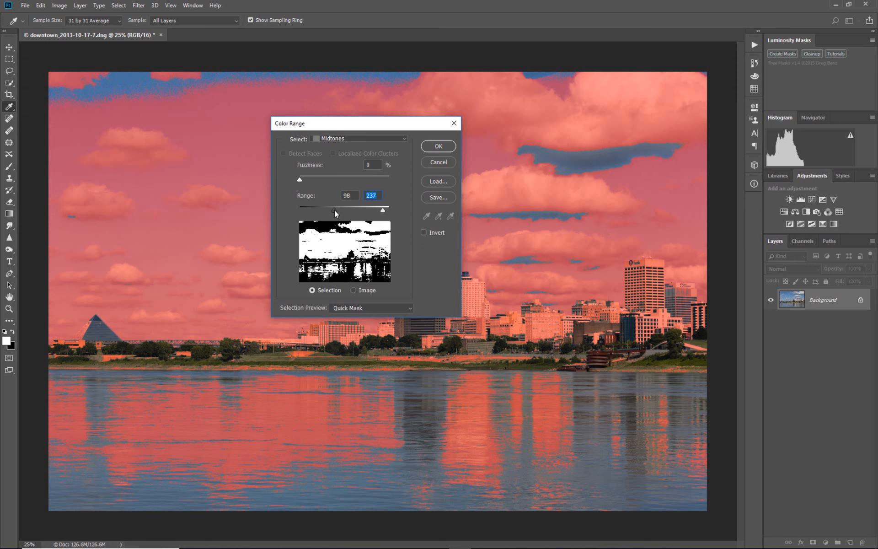
pyautogui.click(333, 210)
pyautogui.moveTo(378, 209); pyautogui.dragTo(333, 210)
pyautogui.moveTo(300, 179); pyautogui.dragTo(343, 179)
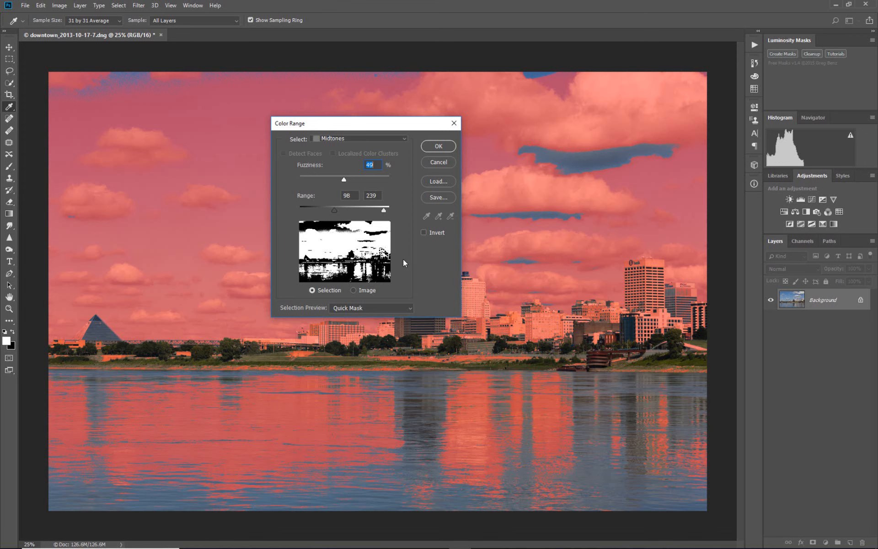
pyautogui.click(438, 147)
pyautogui.press('b')
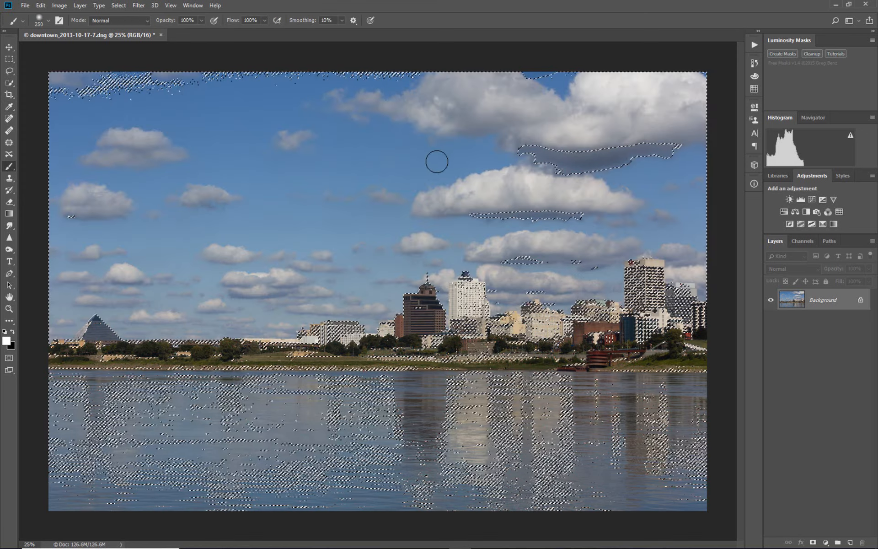
# Step: Add a Vibrance adjustment layer masked by the midtone selection and inspect its mask in the image view
pyautogui.click(833, 199)
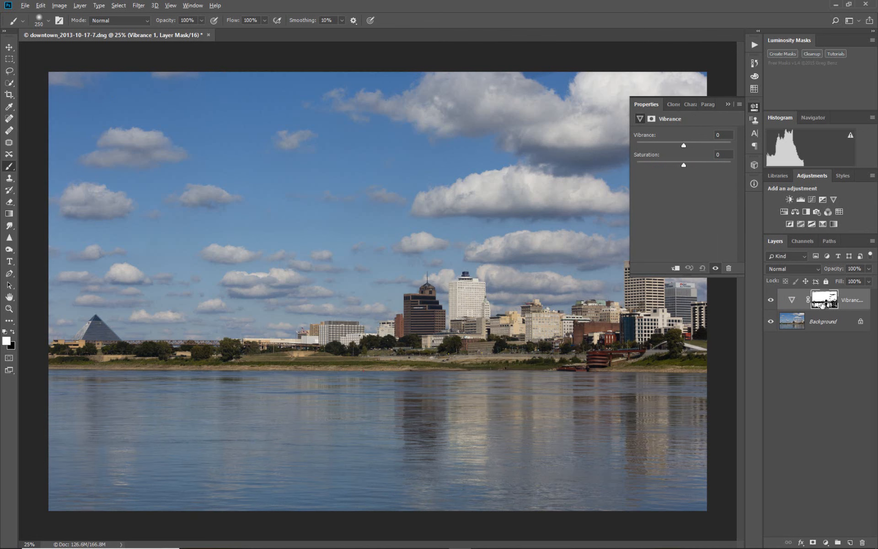
pyautogui.keyDown('alt'); pyautogui.click(821, 304); pyautogui.keyUp('alt')
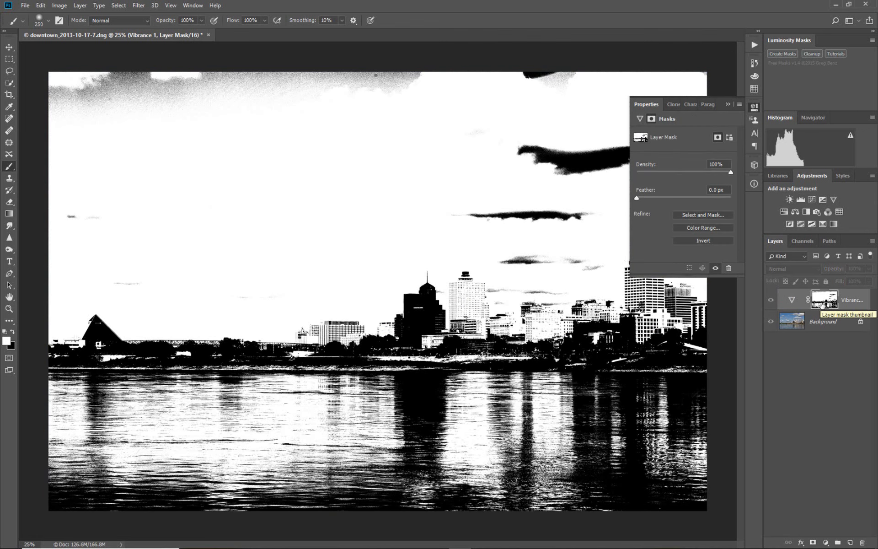
pyautogui.click(788, 300)
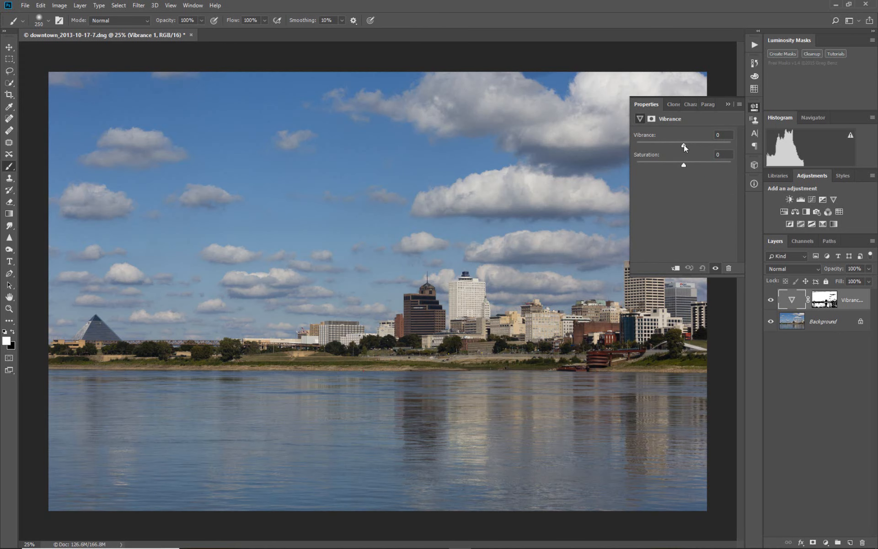
# Step: Raise Vibrance to +53 and compare the image with the Vibrance layer hidden and shown
pyautogui.moveTo(684, 145); pyautogui.dragTo(697, 146)
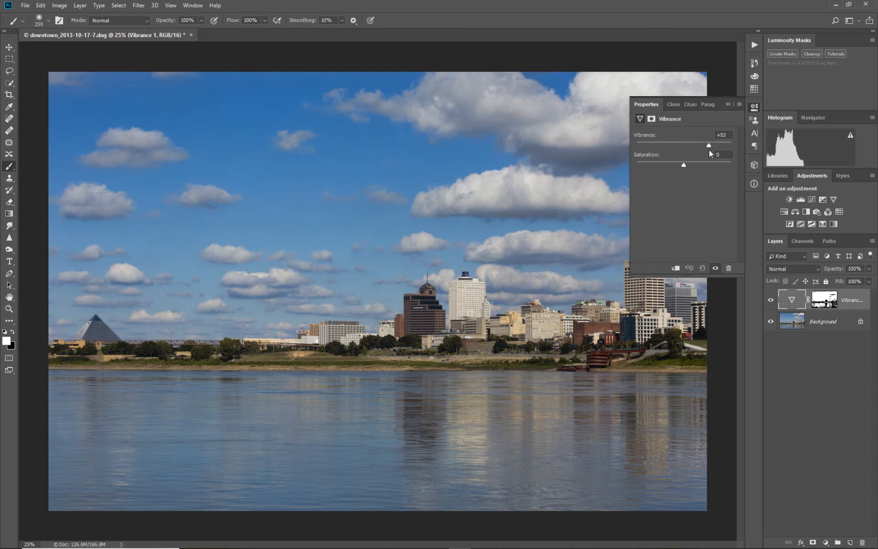
pyautogui.click(728, 105)
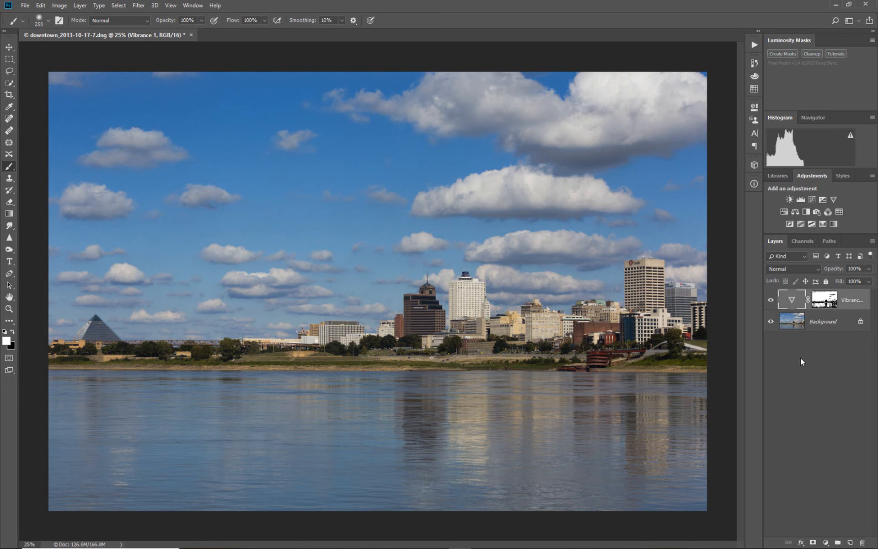
pyautogui.click(770, 300)
pyautogui.click(771, 301)
pyautogui.click(771, 301)
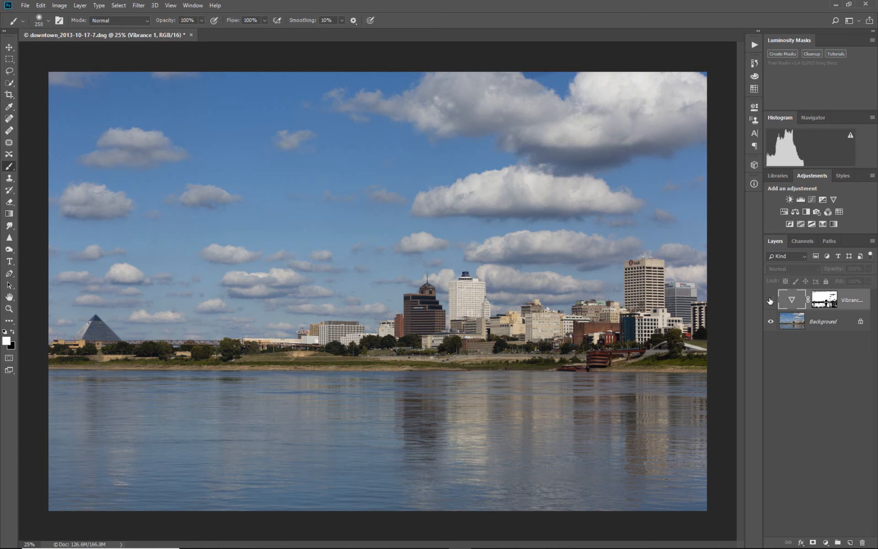
pyautogui.click(769, 300)
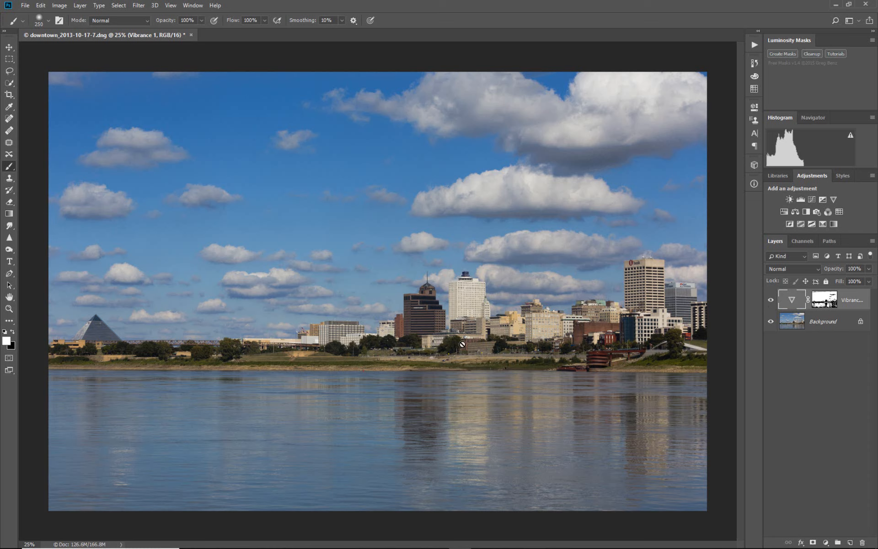
# Step: Stamp all visible layers into a new merged layer above the Vibrance layer
pyautogui.click(138, 5)
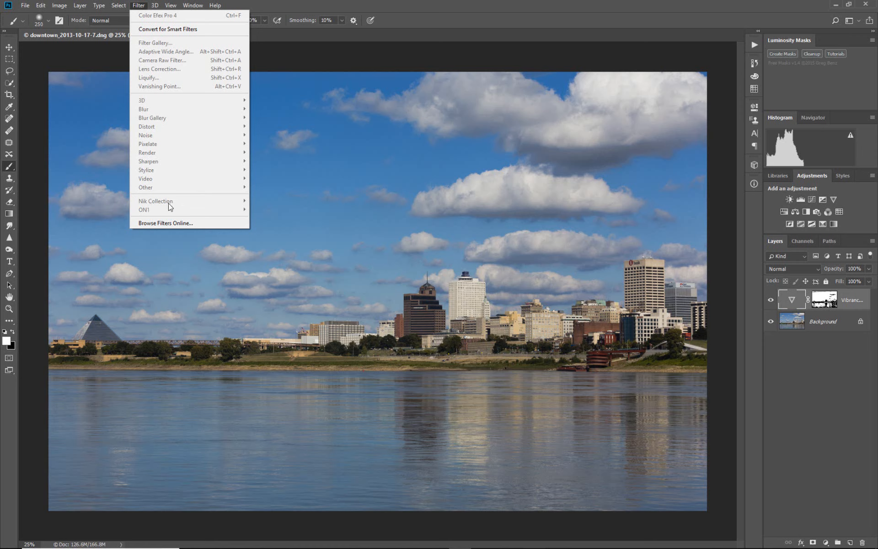
pyautogui.click(846, 300)
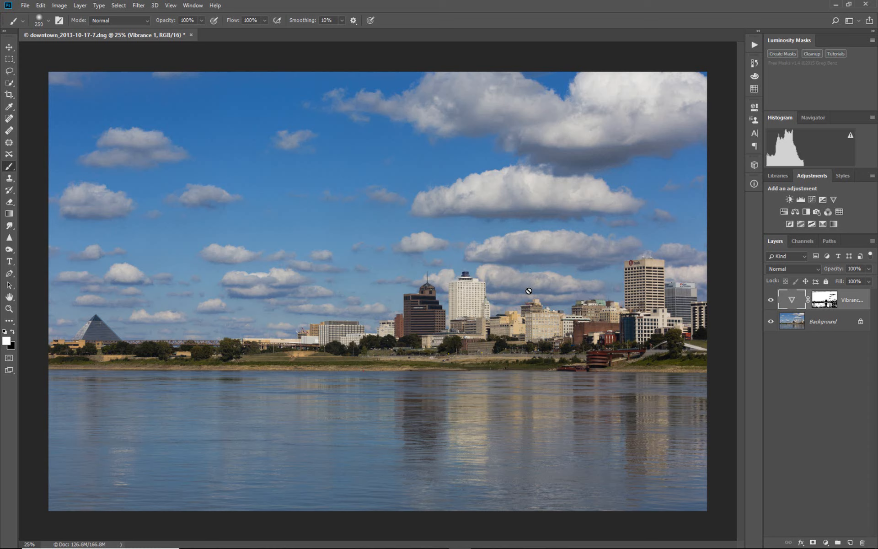
pyautogui.hotkey('ctrl', 'shift', 'alt', 'e')
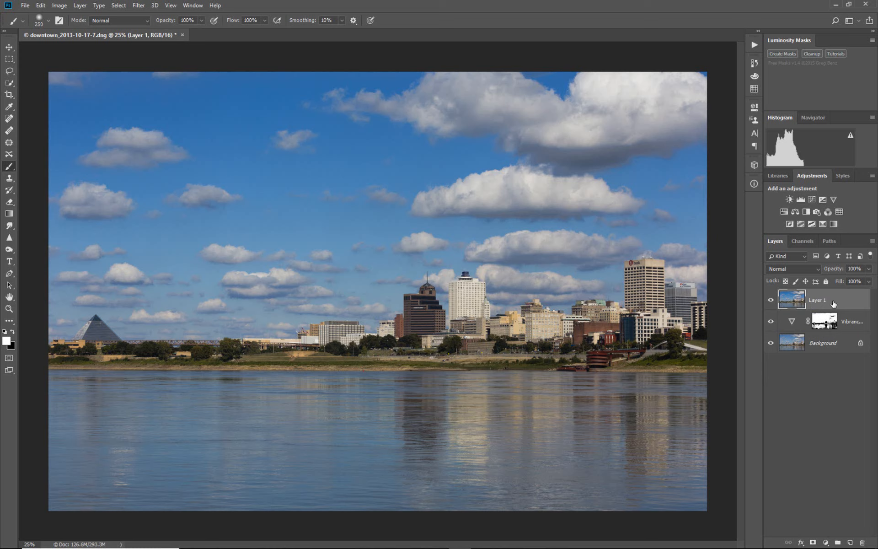
# Step: Apply the Color Efex Pro 4 Brilliance / Warmth filter to the merged layer
pyautogui.click(142, 6)
pyautogui.moveTo(203, 204)
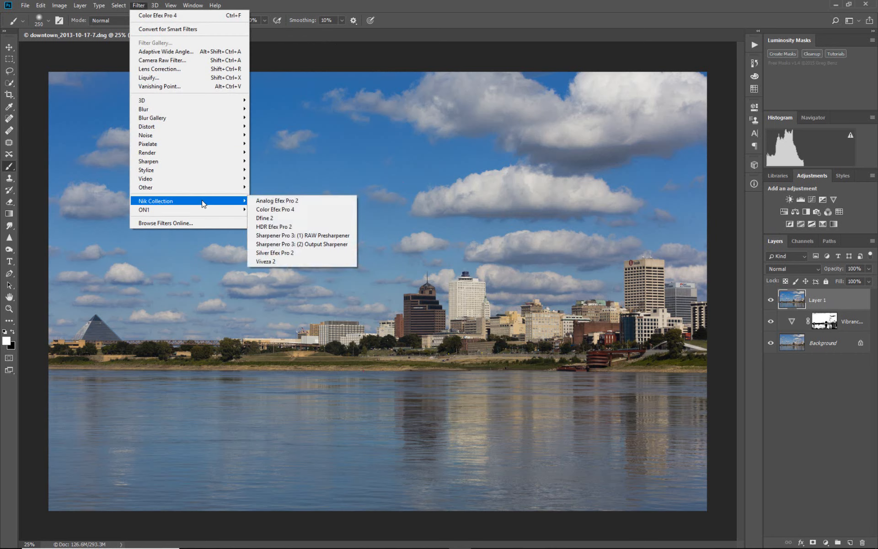
pyautogui.click(289, 210)
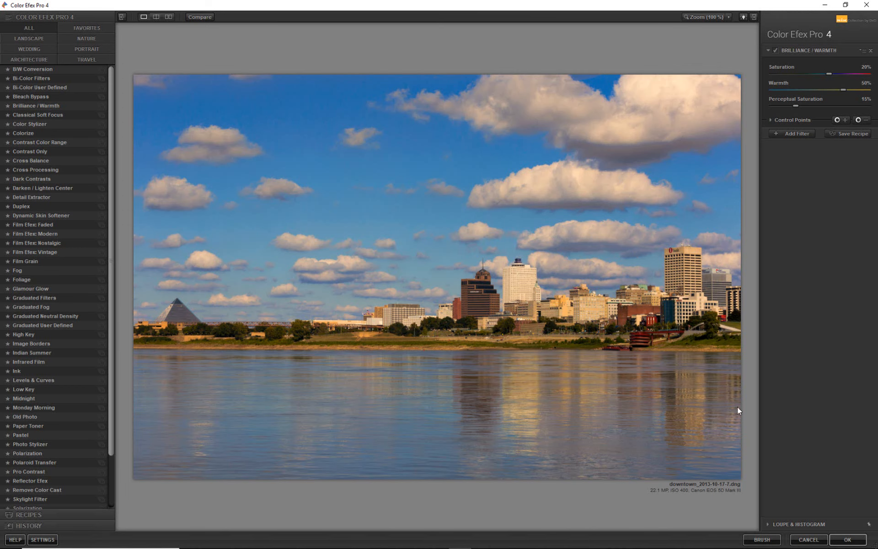
pyautogui.click(848, 539)
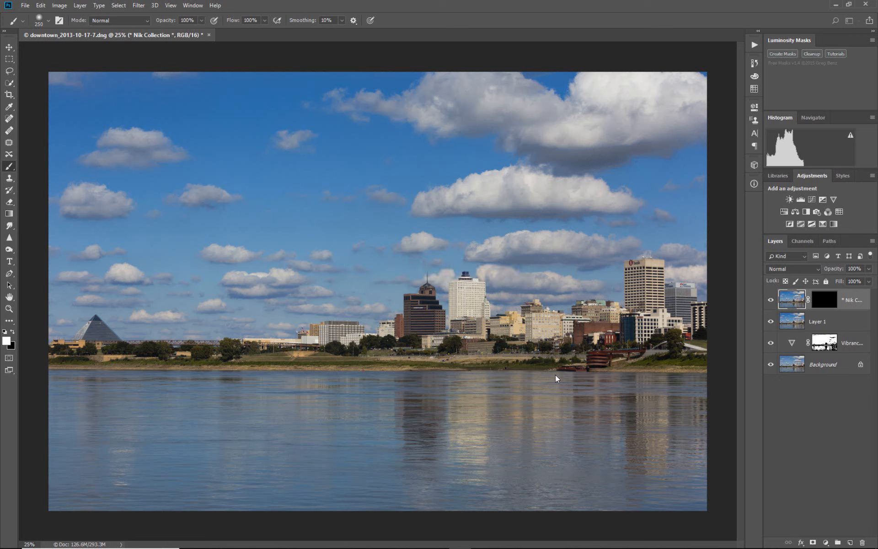
# Step: Select the midtones through Color Range with a range of 118 to 226 and 49% fuzziness
pyautogui.click(118, 6)
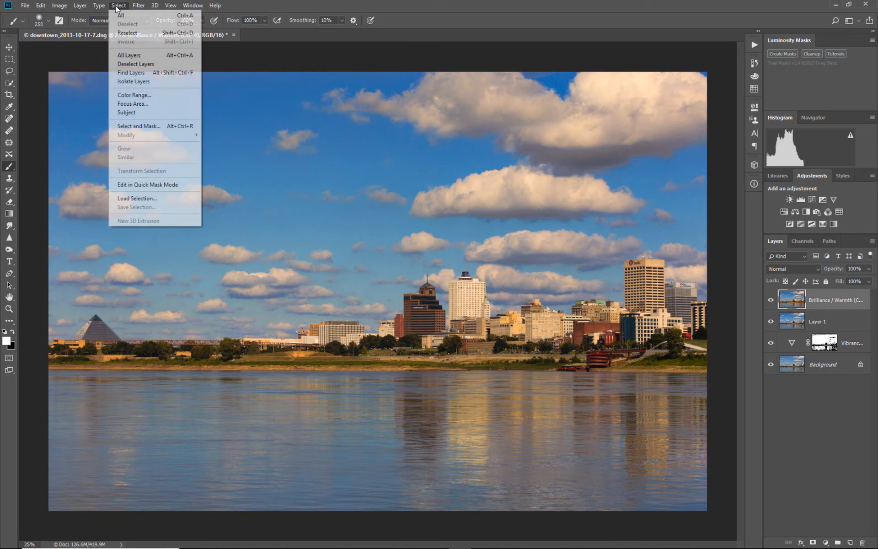
pyautogui.click(141, 96)
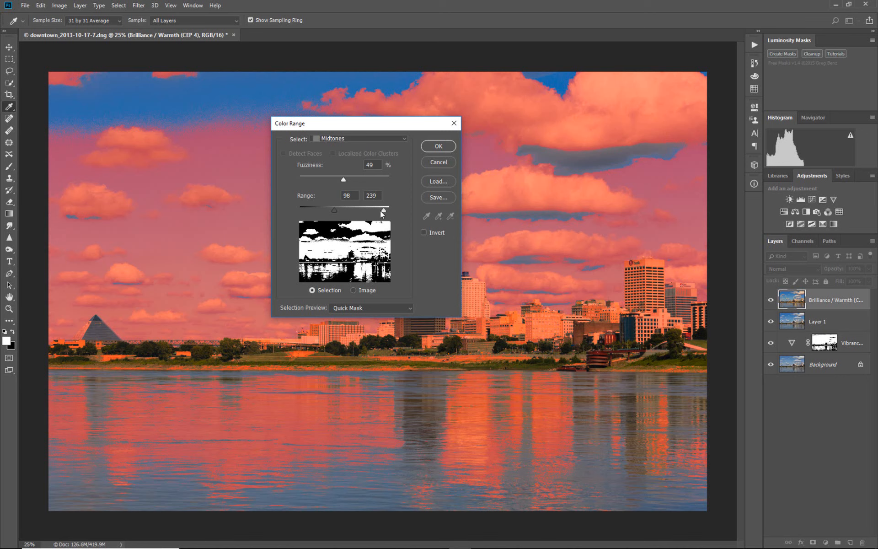
pyautogui.moveTo(382, 210)
pyautogui.mouseDown()
pyautogui.moveTo(341, 211)
pyautogui.moveTo(379, 209)
pyautogui.mouseUp()
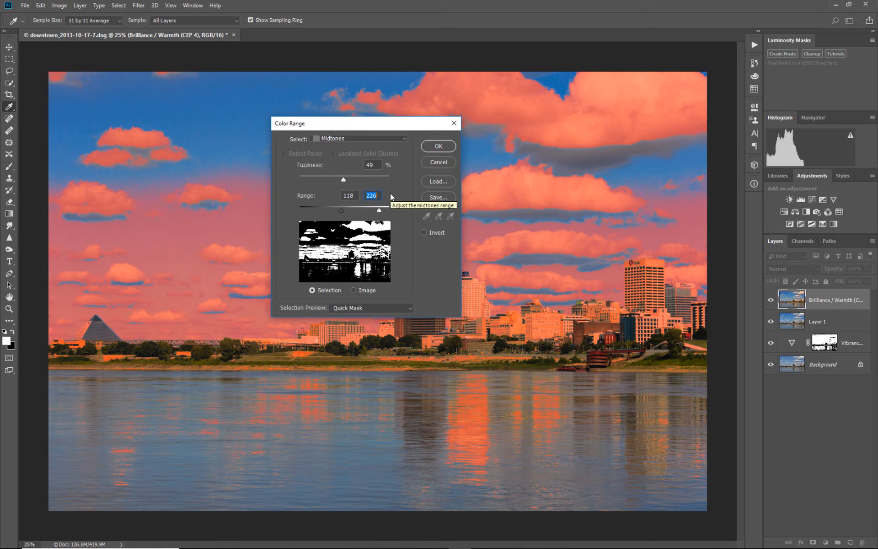
pyautogui.click(437, 147)
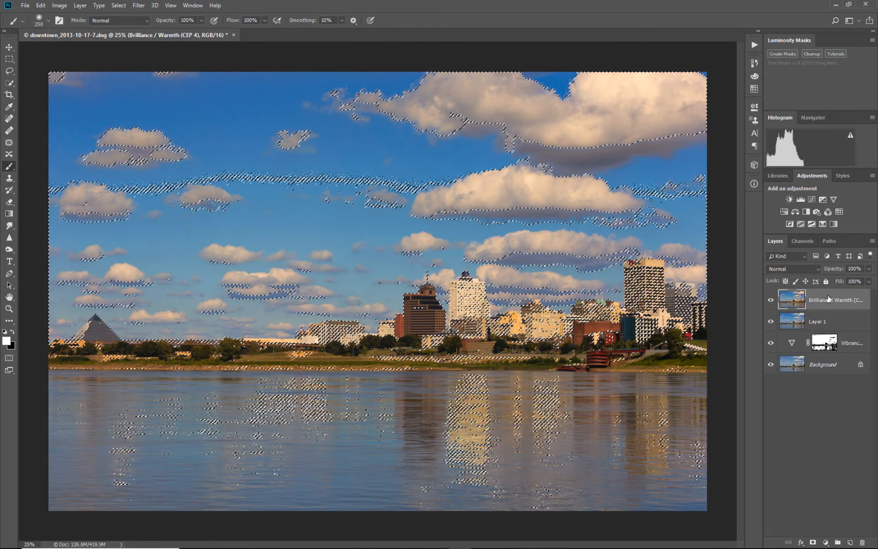
# Step: Mask the Brilliance / Warmth layer with the midtone selection and inspect the mask in the image view
pyautogui.click(813, 542)
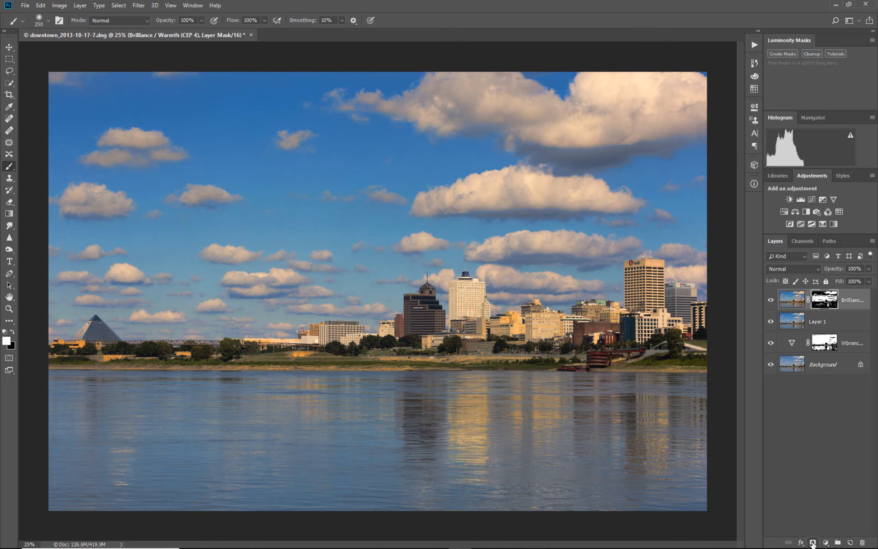
pyautogui.keyDown('alt'); pyautogui.click(829, 301); pyautogui.keyUp('alt')
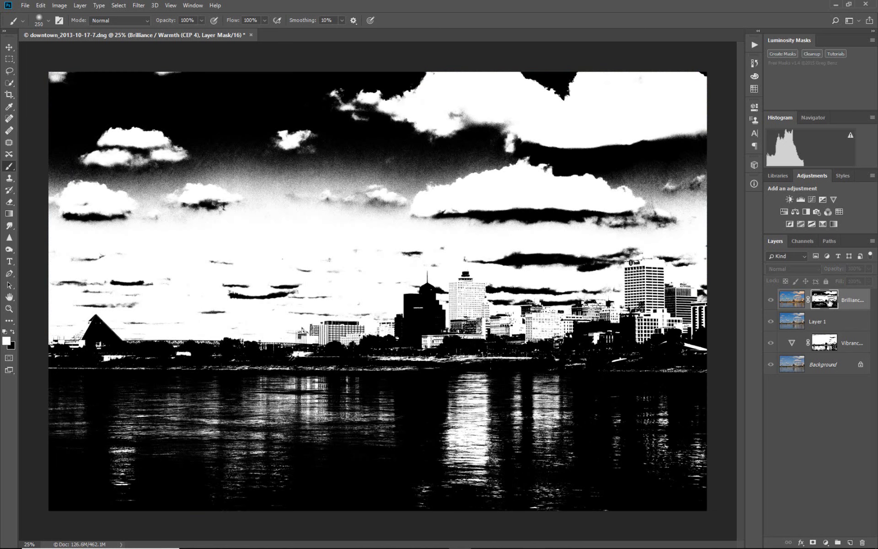
pyautogui.click(796, 300)
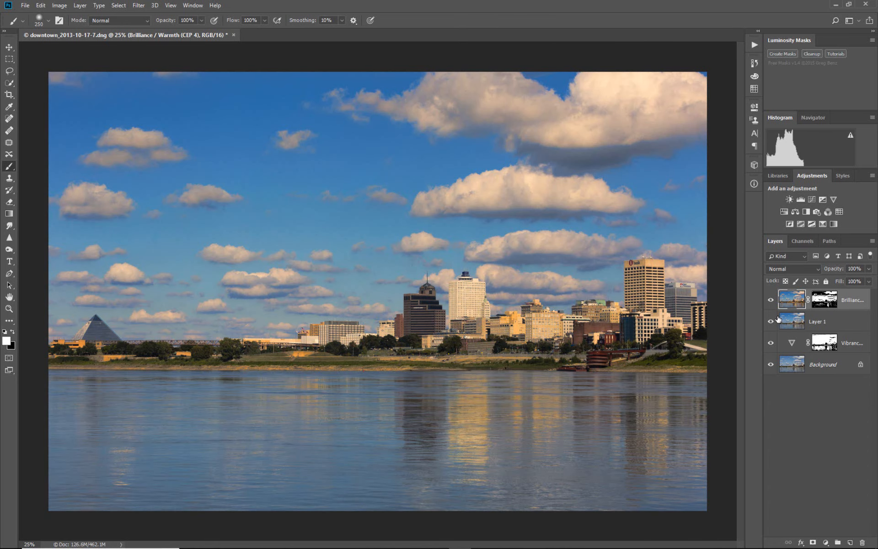
# Step: Compare the image with the masked Brilliance / Warmth layer hidden and shown
pyautogui.click(770, 300)
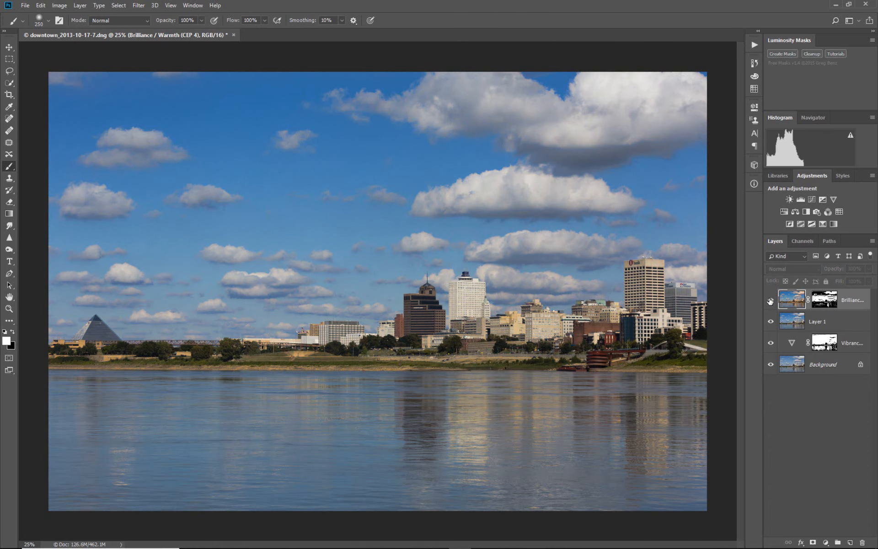
pyautogui.click(769, 300)
pyautogui.click(770, 300)
pyautogui.click(770, 300)
pyautogui.click(769, 300)
pyautogui.click(770, 300)
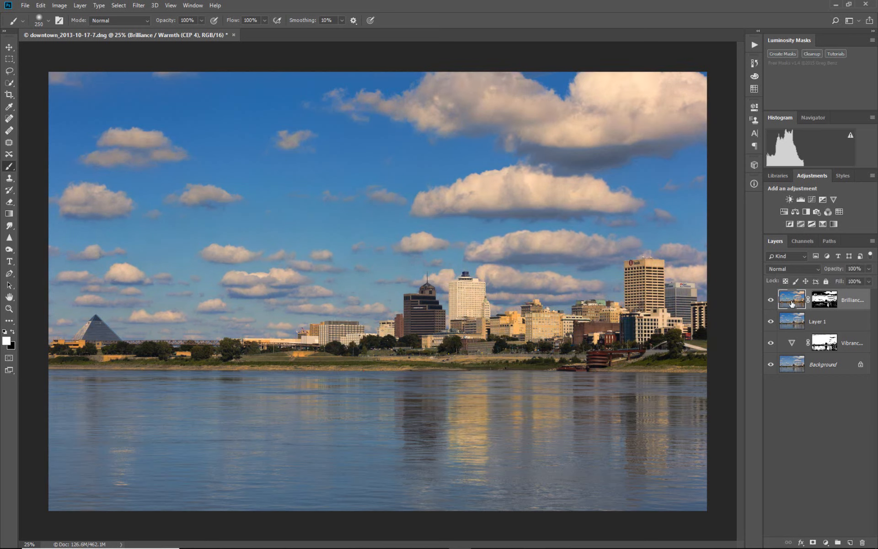
# Step: Lower the Brilliance / Warmth layer's opacity to 75% and check the effect by hiding and showing the layer
pyautogui.click(868, 281)
pyautogui.moveTo(869, 283); pyautogui.dragTo(858, 284)
pyautogui.click(771, 301)
pyautogui.click(770, 302)
pyautogui.click(771, 302)
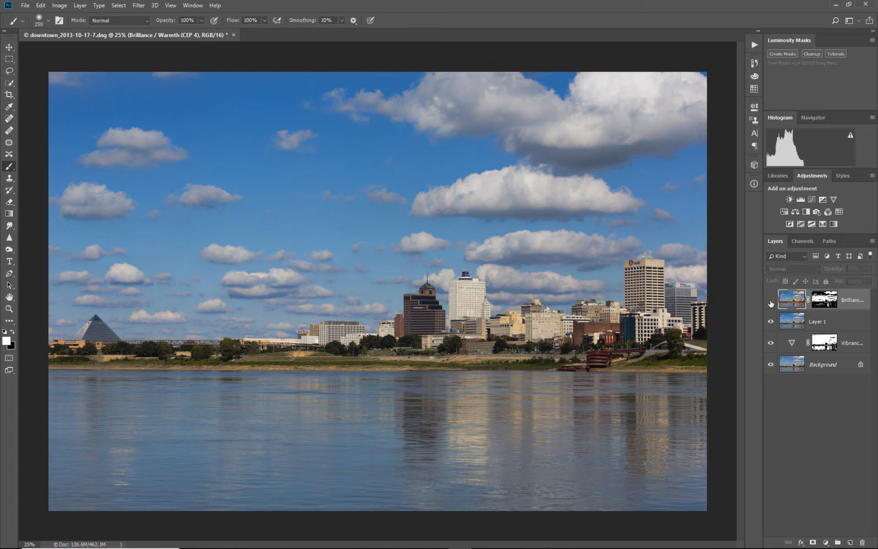
pyautogui.click(771, 301)
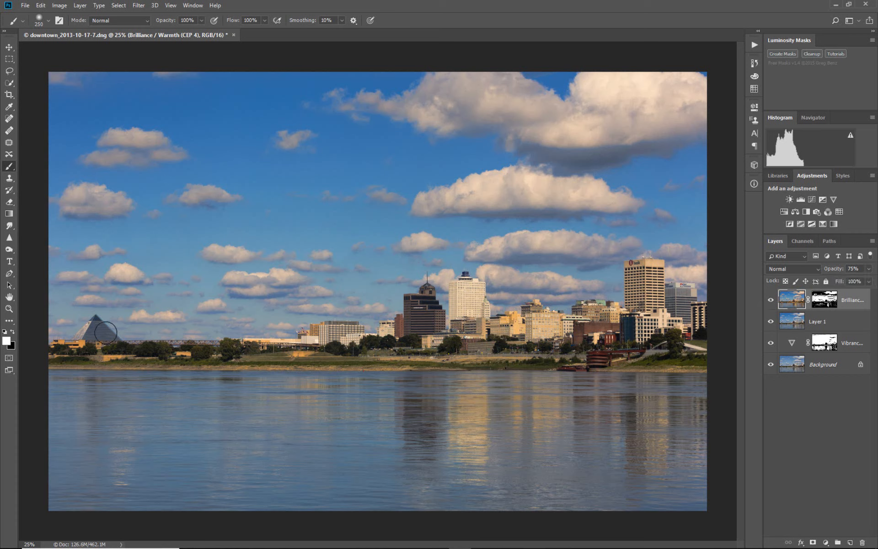